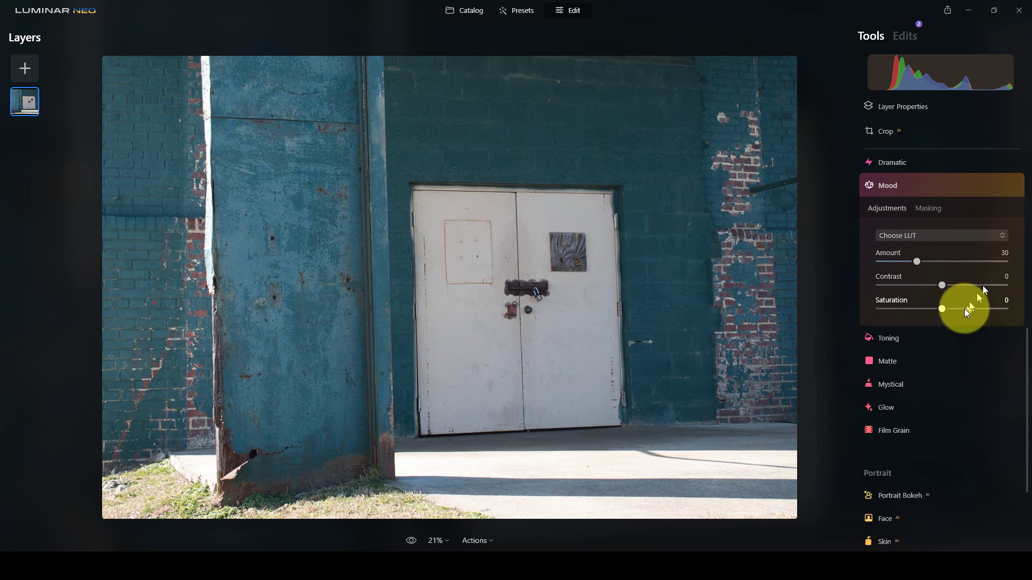
- Convert the whole photo to black and white with the Black & White tool
{"action": "scroll", "coordinate": [965, 308], "scroll_direction": "down", "scroll_amount": 1}
{"action": "scroll", "coordinate": [940, 336], "scroll_direction": "up", "scroll_amount": 6}
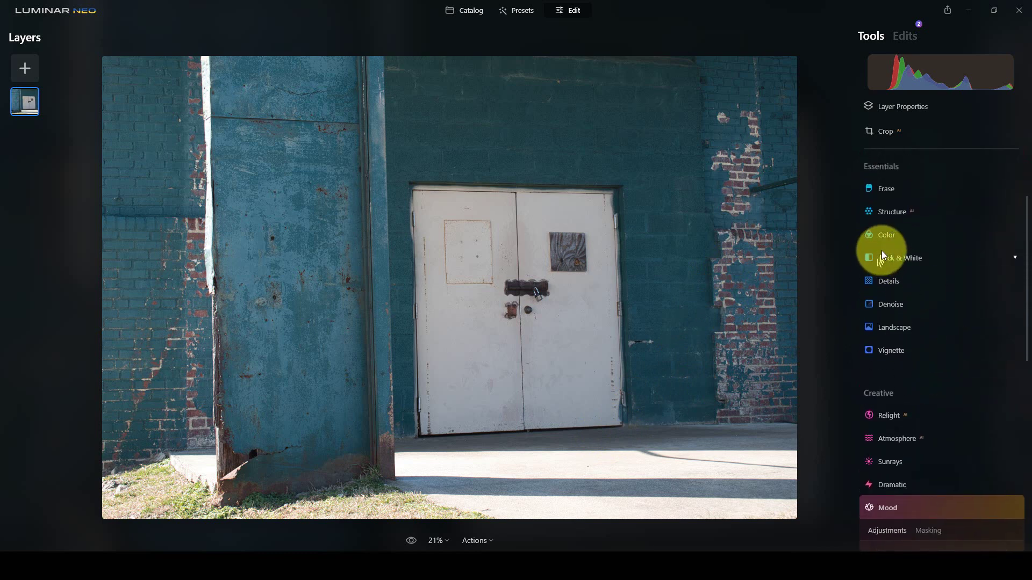
{"action": "left_click", "coordinate": [882, 258]}
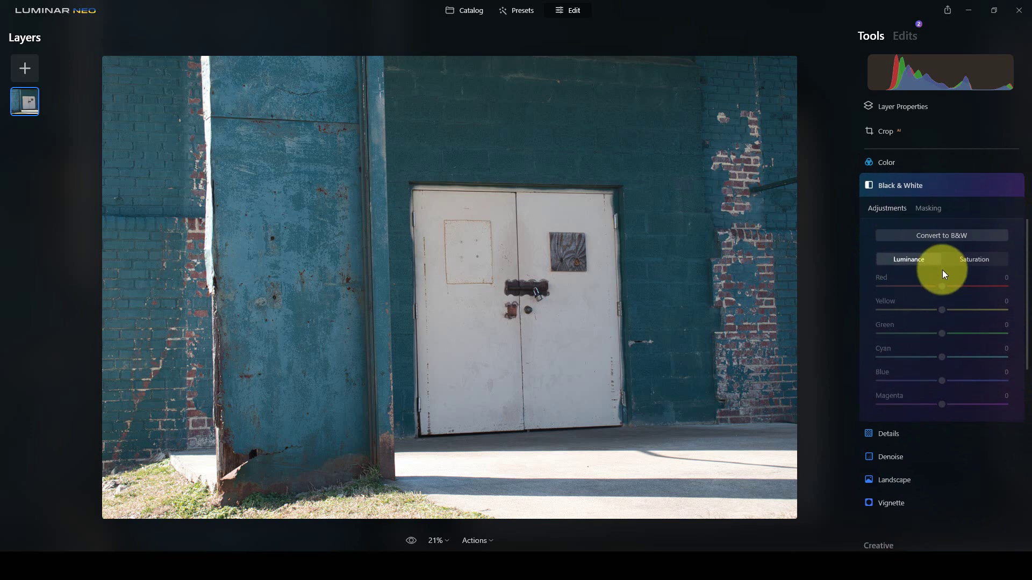
{"action": "left_click", "coordinate": [931, 236]}
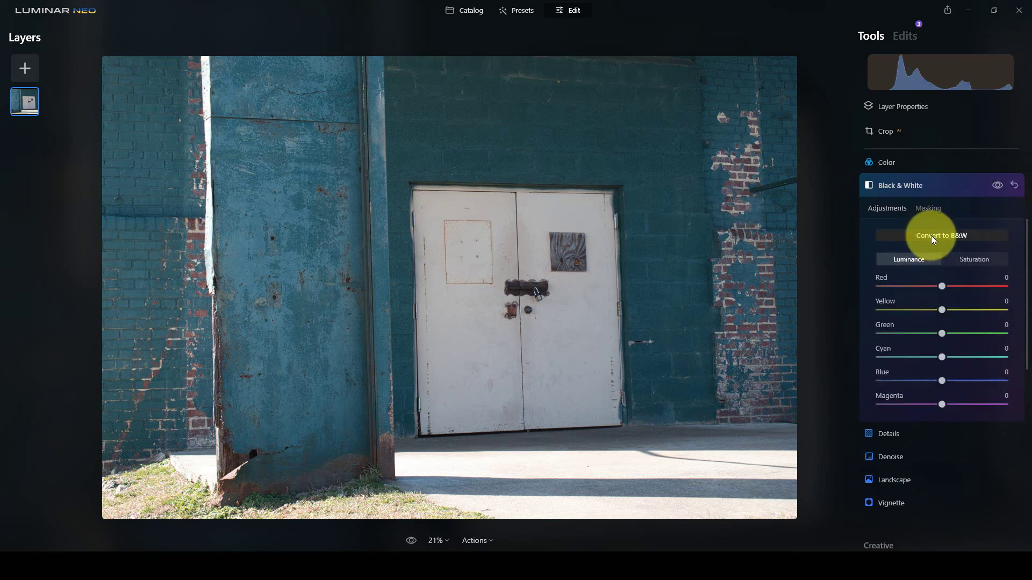
- Invert the Black & White mask and brush it over the white door and surrounding wall
{"action": "left_click", "coordinate": [928, 208]}
{"action": "left_click", "coordinate": [987, 322]}
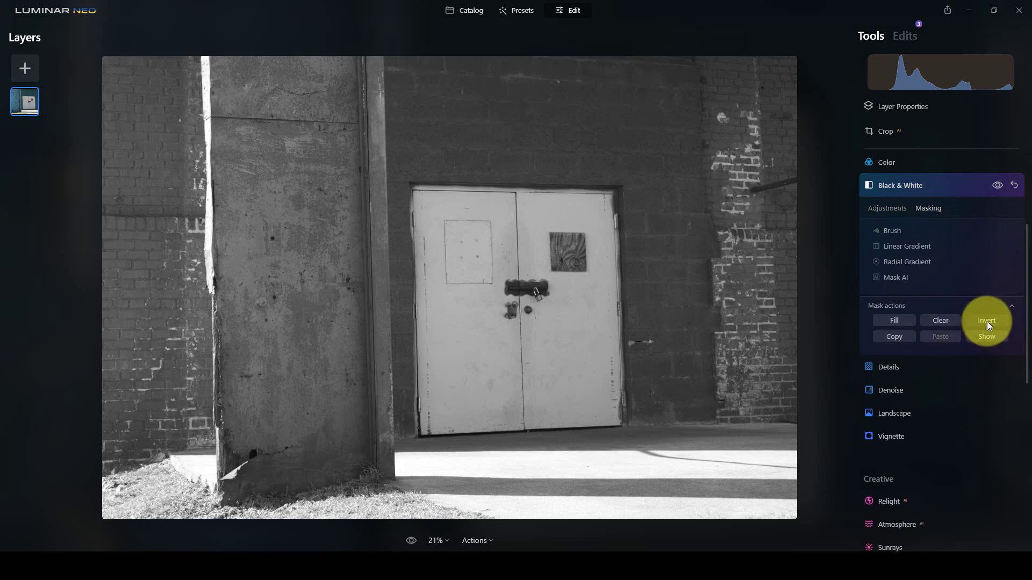
{"action": "left_click", "coordinate": [903, 227]}
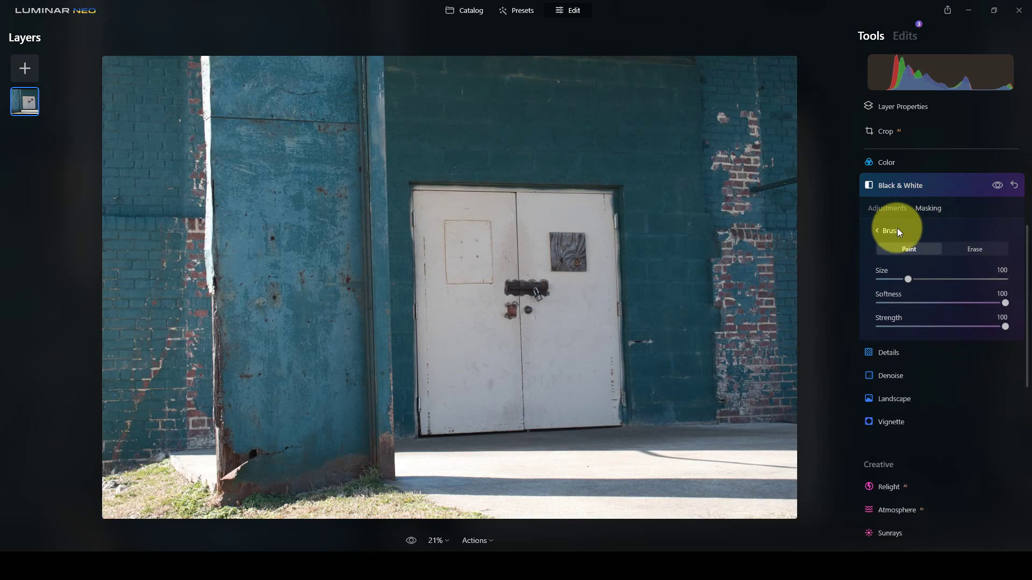
{"action": "mouse_move", "coordinate": [481, 210]}
{"action": "left_mouse_down"}
{"action": "mouse_move", "coordinate": [425, 196]}
{"action": "mouse_move", "coordinate": [603, 201]}
{"action": "left_mouse_up"}
{"action": "mouse_move", "coordinate": [433, 194]}
{"action": "left_mouse_down"}
{"action": "mouse_move", "coordinate": [601, 226]}
{"action": "mouse_move", "coordinate": [522, 244]}
{"action": "mouse_move", "coordinate": [434, 186]}
{"action": "mouse_move", "coordinate": [446, 418]}
{"action": "mouse_move", "coordinate": [479, 417]}
{"action": "mouse_move", "coordinate": [526, 340]}
{"action": "mouse_move", "coordinate": [511, 296]}
{"action": "mouse_move", "coordinate": [490, 334]}
{"action": "mouse_move", "coordinate": [514, 328]}
{"action": "mouse_move", "coordinate": [559, 240]}
{"action": "mouse_move", "coordinate": [584, 338]}
{"action": "mouse_move", "coordinate": [595, 257]}
{"action": "mouse_move", "coordinate": [612, 325]}
{"action": "mouse_move", "coordinate": [611, 216]}
{"action": "mouse_move", "coordinate": [621, 334]}
{"action": "mouse_move", "coordinate": [575, 406]}
{"action": "mouse_move", "coordinate": [605, 363]}
{"action": "mouse_move", "coordinate": [605, 421]}
{"action": "mouse_move", "coordinate": [615, 398]}
{"action": "mouse_move", "coordinate": [548, 421]}
{"action": "mouse_move", "coordinate": [434, 422]}
{"action": "mouse_move", "coordinate": [590, 383]}
{"action": "mouse_move", "coordinate": [624, 312]}
{"action": "mouse_move", "coordinate": [616, 193]}
{"action": "mouse_move", "coordinate": [553, 175]}
{"action": "mouse_move", "coordinate": [432, 177]}
{"action": "mouse_move", "coordinate": [486, 159]}
{"action": "mouse_move", "coordinate": [601, 157]}
{"action": "mouse_move", "coordinate": [626, 173]}
{"action": "mouse_move", "coordinate": [638, 430]}
{"action": "mouse_move", "coordinate": [635, 346]}
{"action": "mouse_move", "coordinate": [596, 171]}
{"action": "mouse_move", "coordinate": [502, 144]}
{"action": "mouse_move", "coordinate": [412, 156]}
{"action": "mouse_move", "coordinate": [447, 153]}
{"action": "mouse_move", "coordinate": [426, 171]}
{"action": "left_mouse_up"}
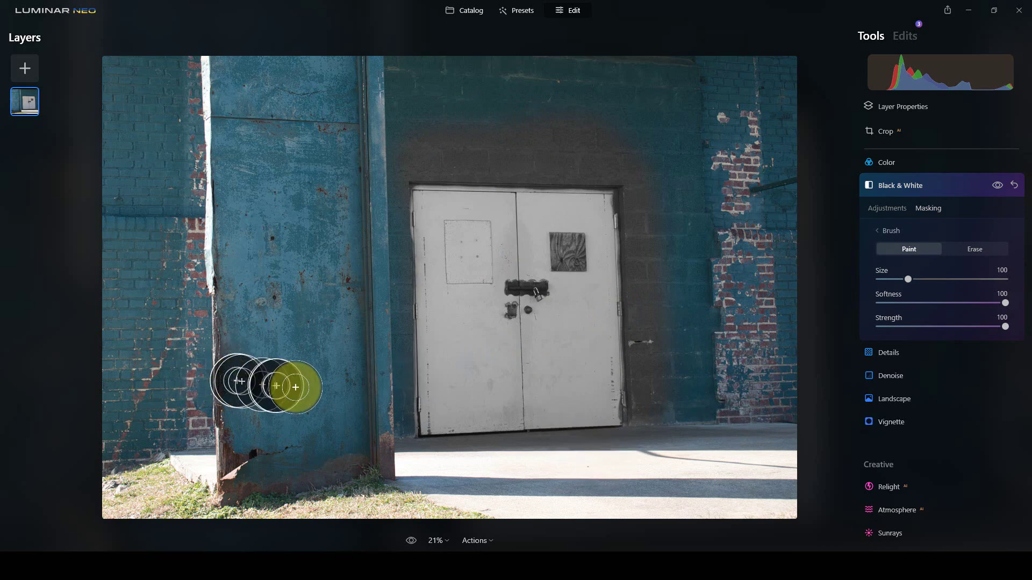
- Add Film Grain with Amount 65 to the entire photo
{"action": "scroll", "coordinate": [928, 419], "scroll_direction": "down", "scroll_amount": 1}
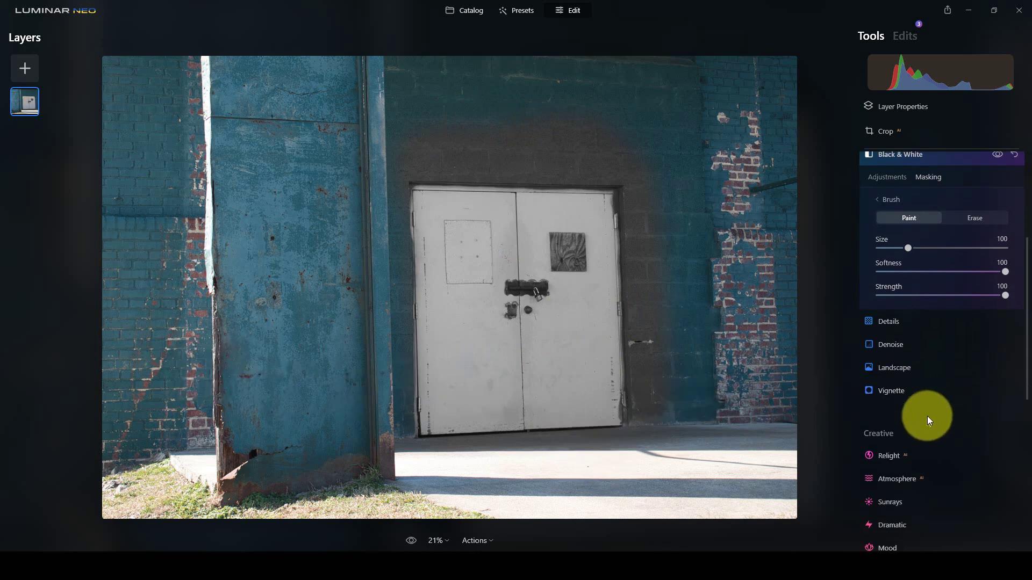
{"action": "scroll", "coordinate": [930, 403], "scroll_direction": "down", "scroll_amount": 5}
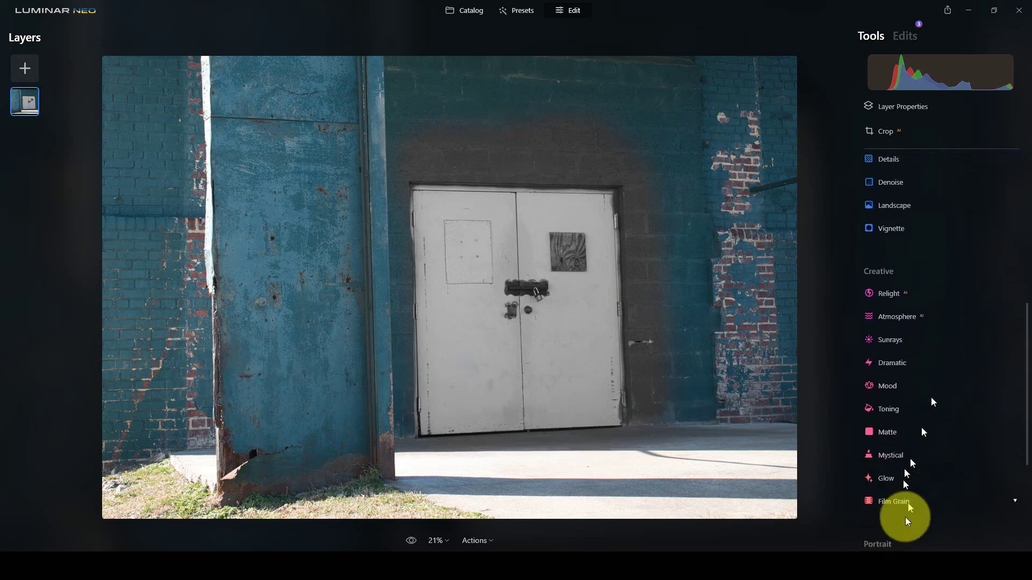
{"action": "left_click", "coordinate": [896, 502]}
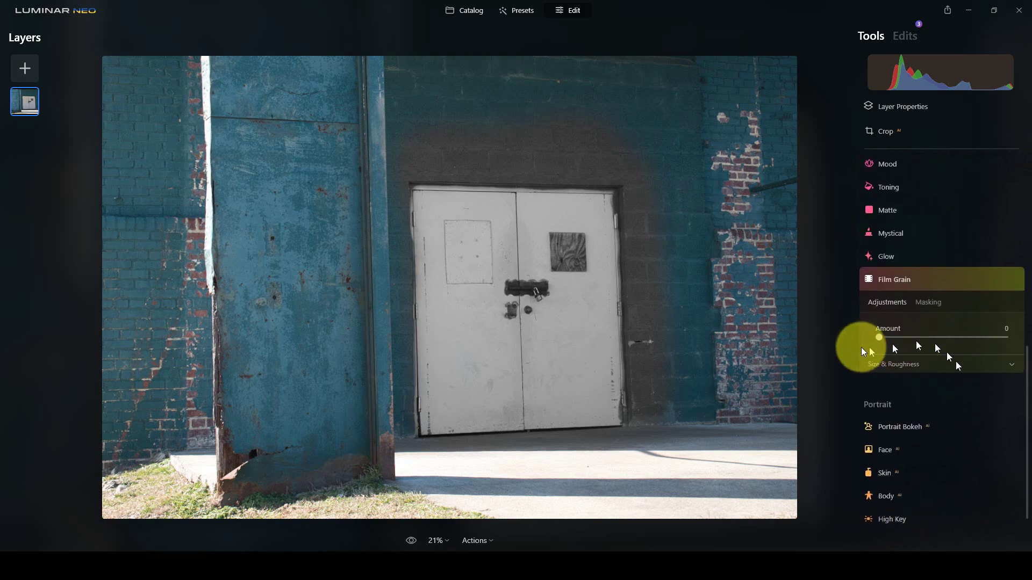
{"action": "left_click_drag", "start_coordinate": [878, 338], "coordinate": [961, 337]}
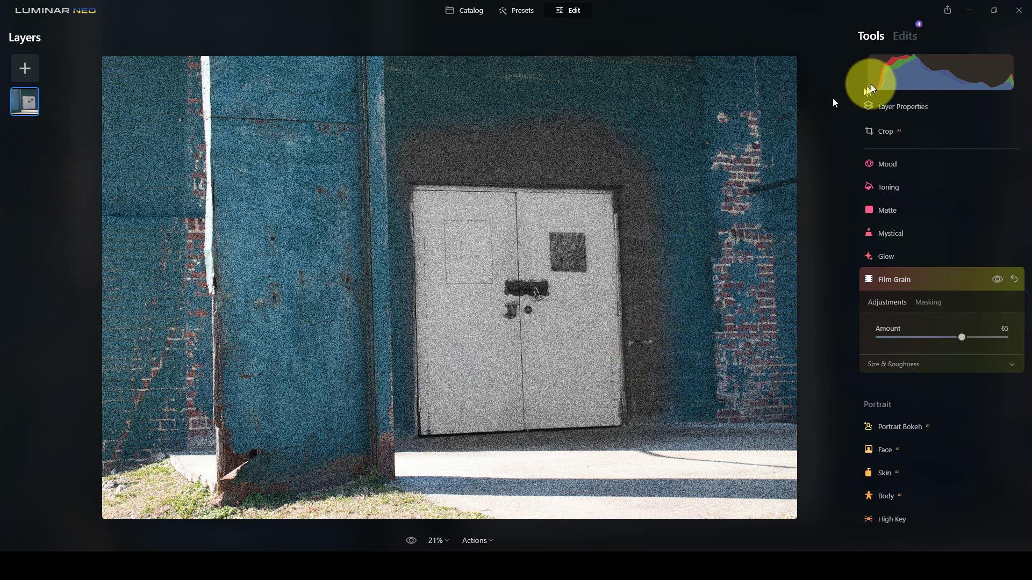
- Copy the door-area mask from the Black & White edit
{"action": "left_click", "coordinate": [908, 39]}
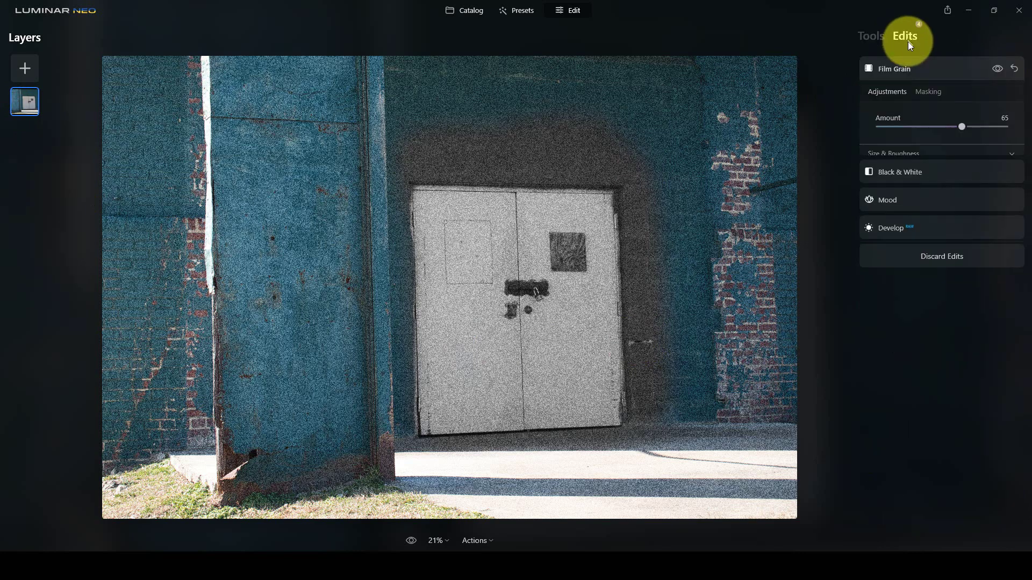
{"action": "left_click", "coordinate": [922, 178]}
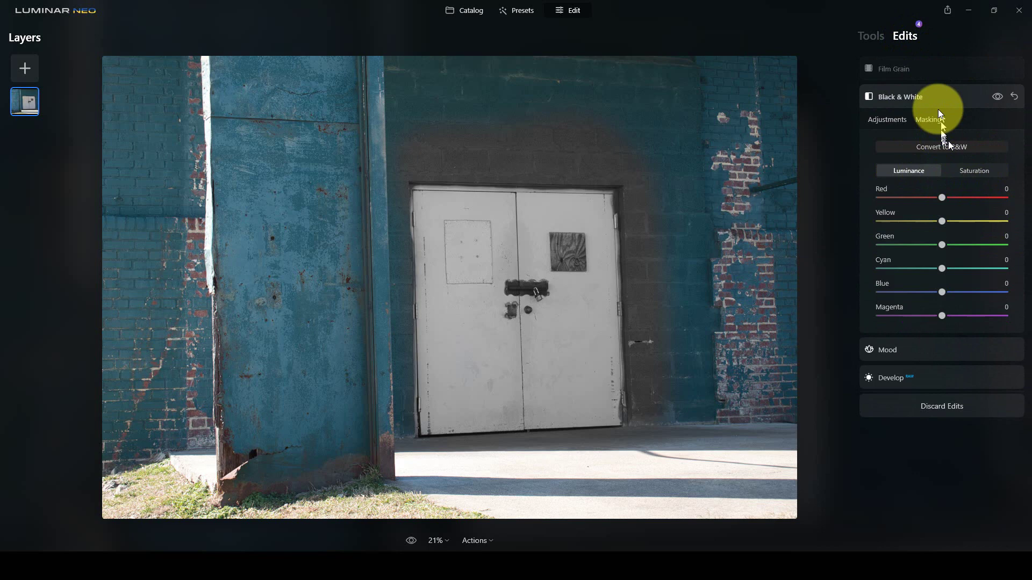
{"action": "left_click", "coordinate": [935, 120]}
{"action": "left_click", "coordinate": [896, 249]}
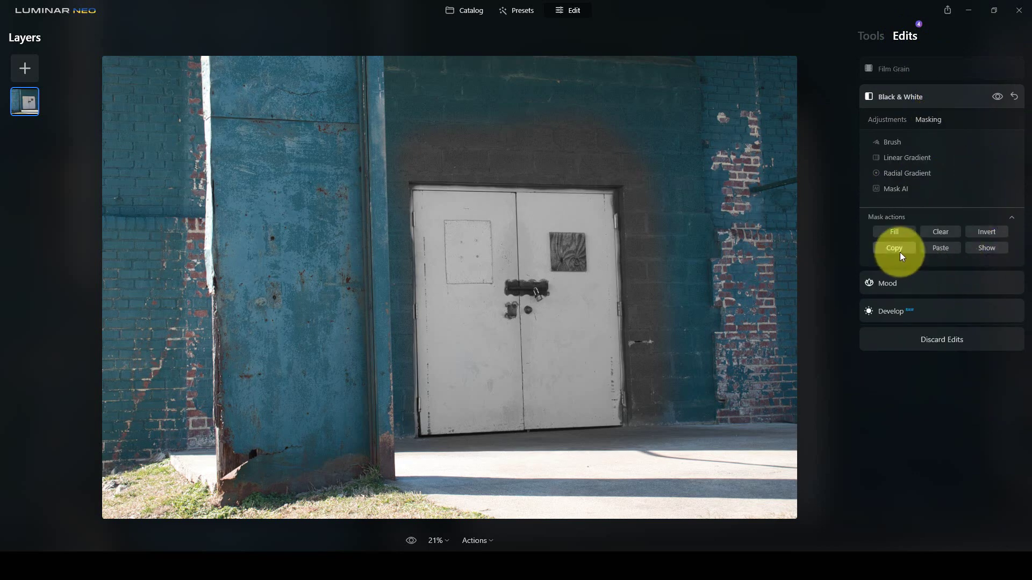
- Paste the copied door mask onto the Film Grain edit
{"action": "left_click", "coordinate": [910, 69]}
{"action": "left_click", "coordinate": [936, 95]}
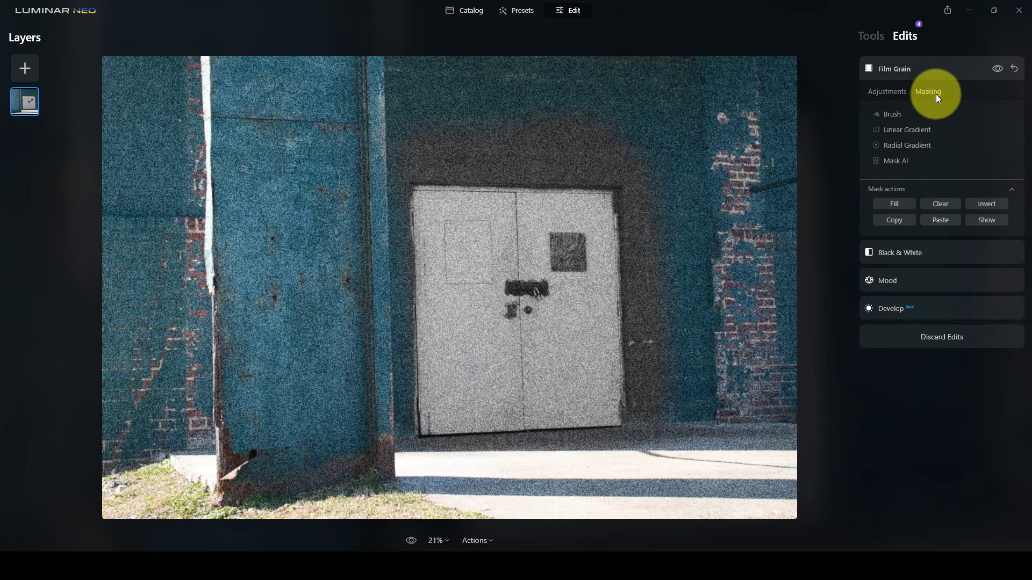
{"action": "left_click", "coordinate": [917, 226]}
{"action": "left_click", "coordinate": [941, 222]}
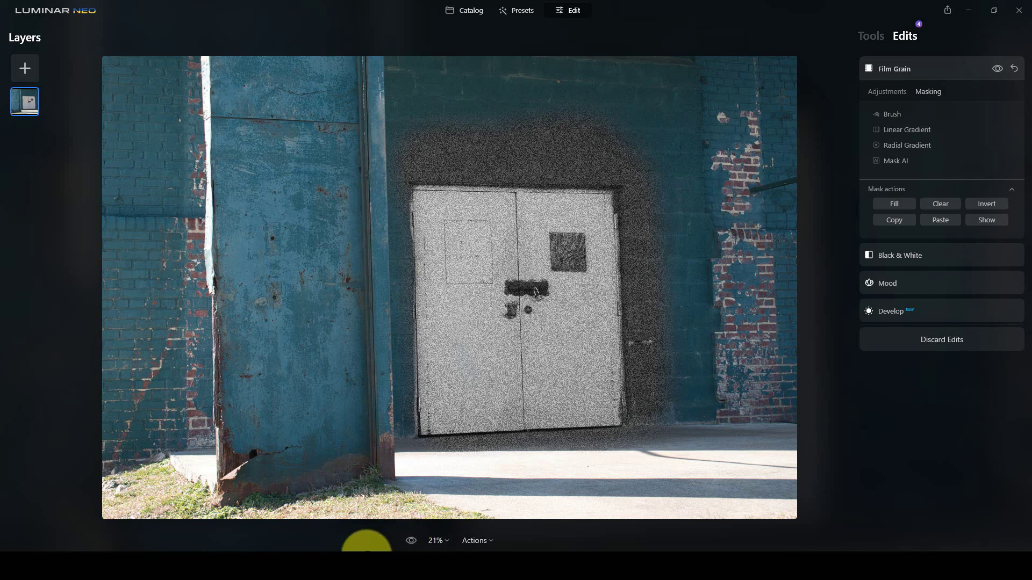
- Revert the photo to its original state, duplicate the photo layer, and reorder the two layers
{"action": "left_click", "coordinate": [478, 541]}
{"action": "left_click", "coordinate": [498, 499]}
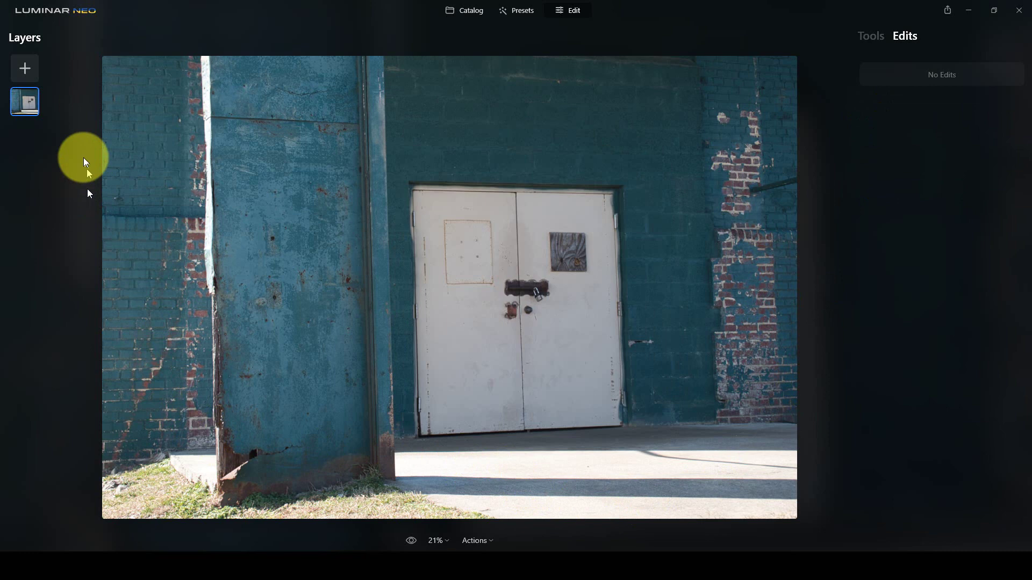
{"action": "right_click", "coordinate": [31, 101]}
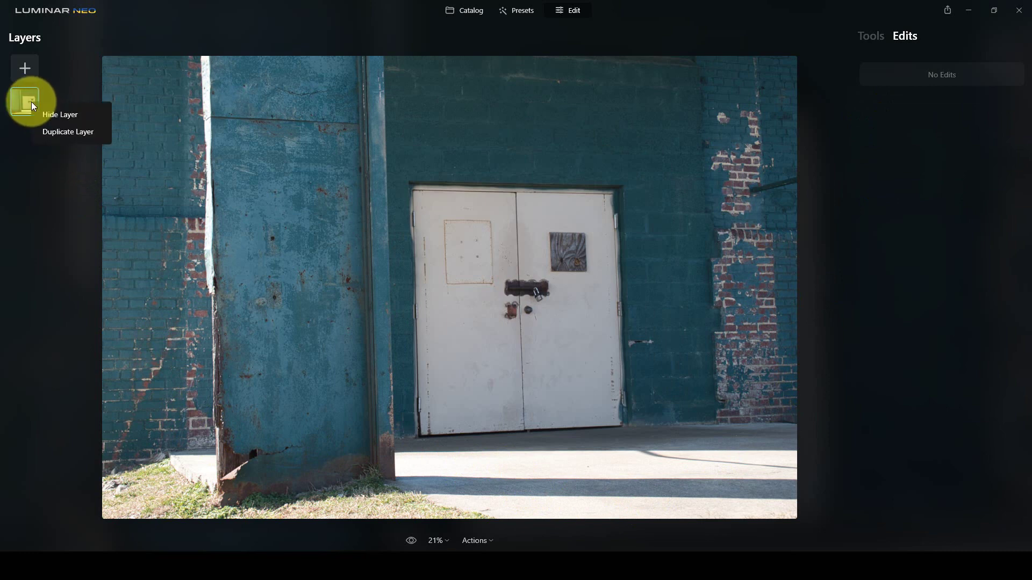
{"action": "left_click", "coordinate": [60, 132]}
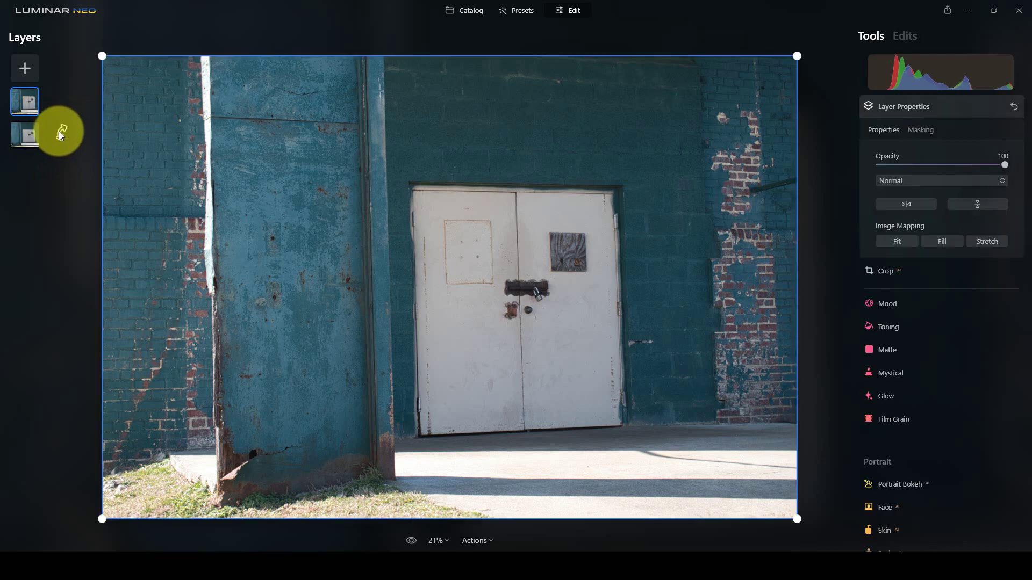
{"action": "left_click_drag", "start_coordinate": [33, 143], "coordinate": [35, 108]}
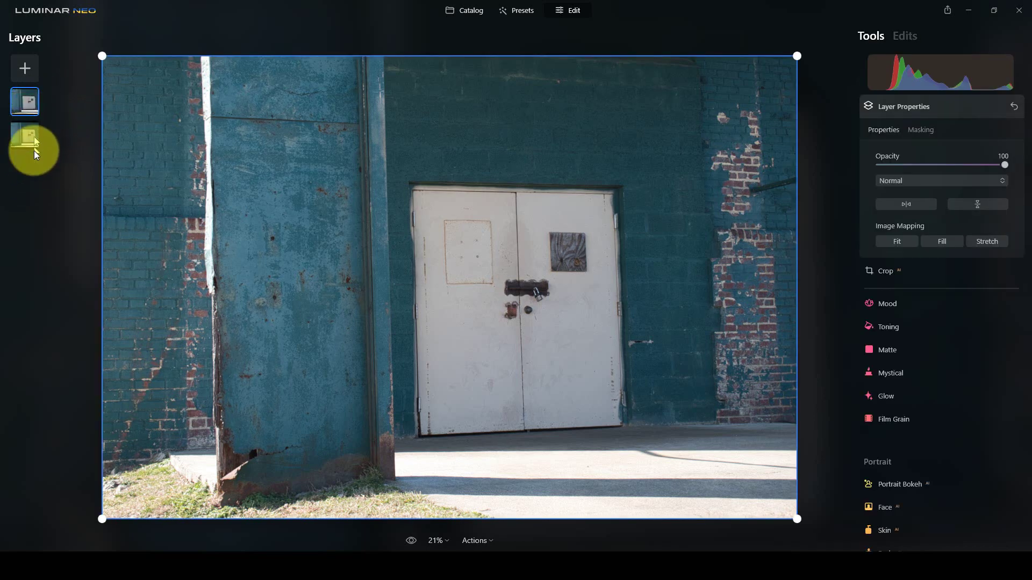
{"action": "right_click", "coordinate": [28, 96]}
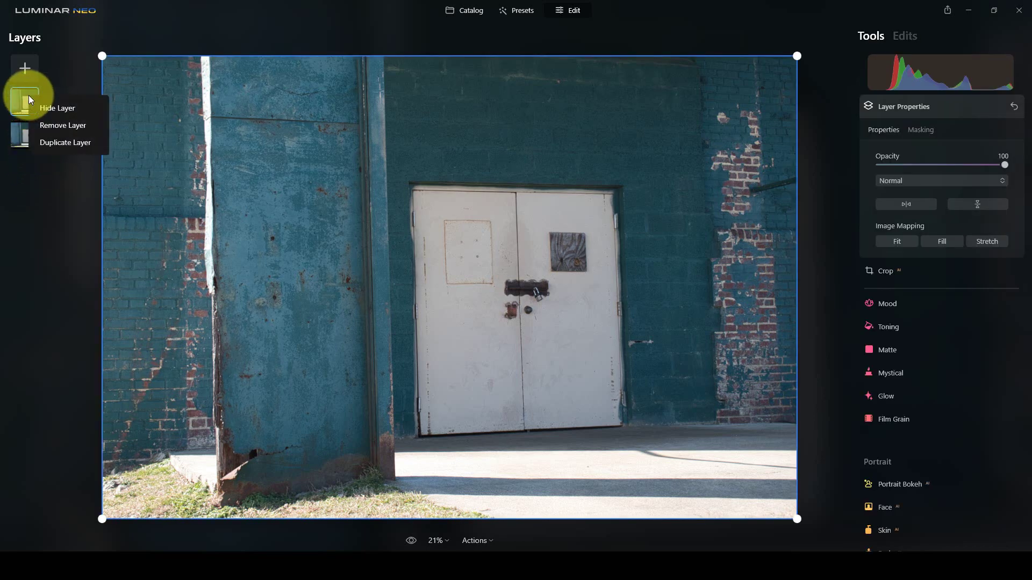
- Hide the top layer and convert the lower layer to black and white
{"action": "left_click", "coordinate": [72, 109]}
{"action": "left_click", "coordinate": [28, 133]}
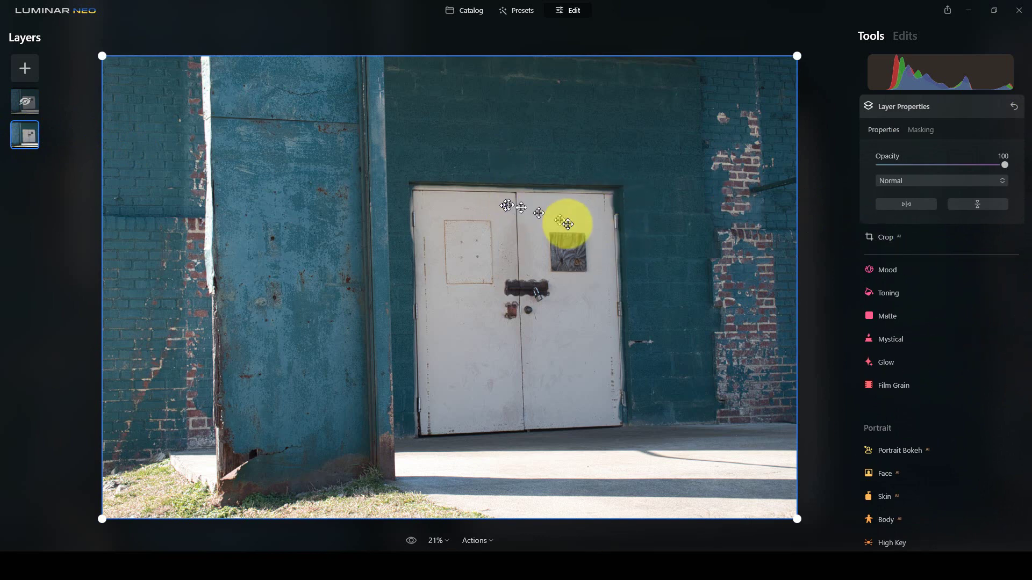
{"action": "scroll", "coordinate": [1007, 327], "scroll_direction": "down", "scroll_amount": 2}
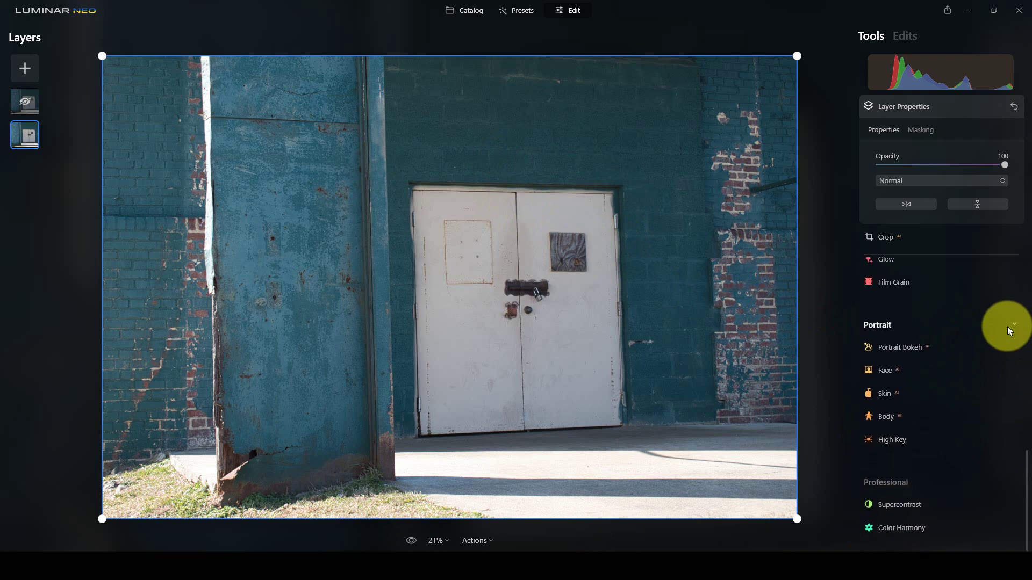
{"action": "scroll", "coordinate": [1007, 324], "scroll_direction": "up", "scroll_amount": 8}
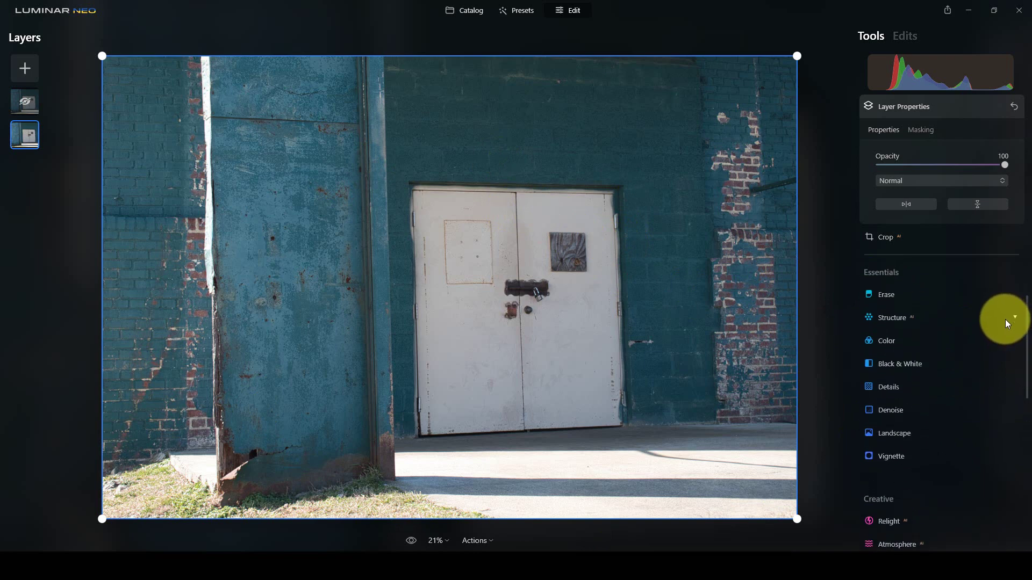
{"action": "scroll", "coordinate": [920, 396], "scroll_direction": "up", "scroll_amount": 2}
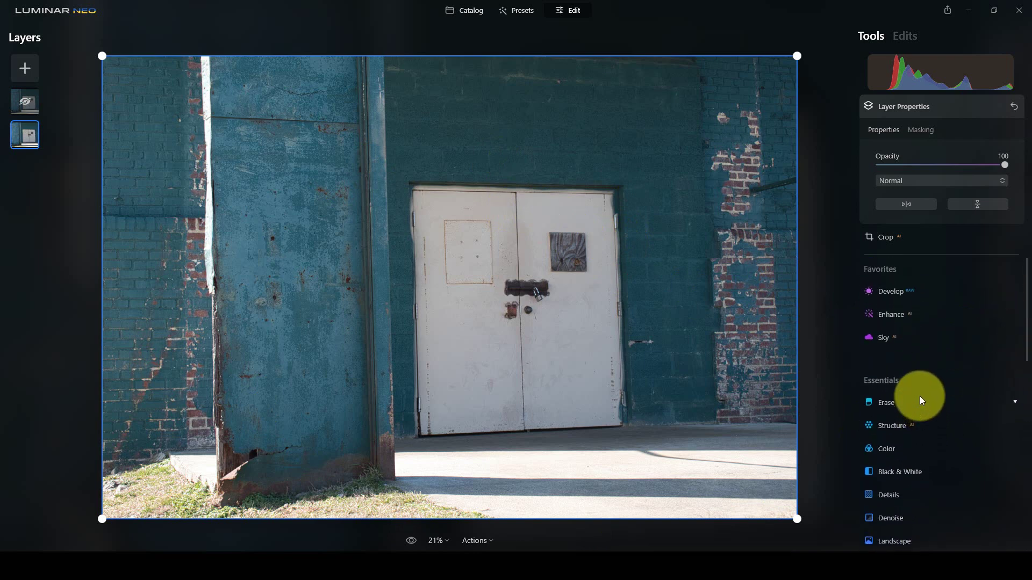
{"action": "scroll", "coordinate": [920, 396], "scroll_direction": "down", "scroll_amount": 2}
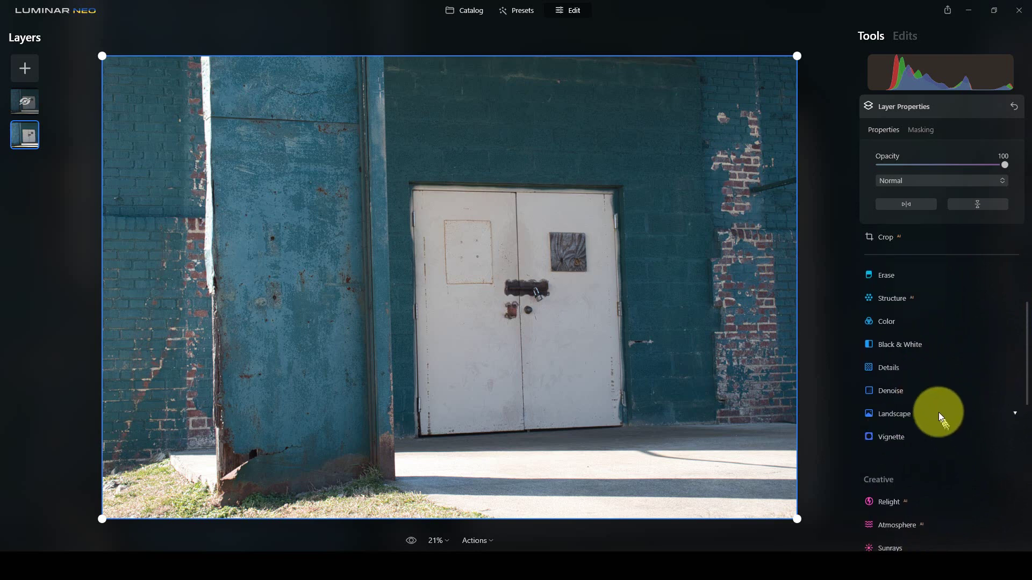
{"action": "left_click", "coordinate": [907, 342]}
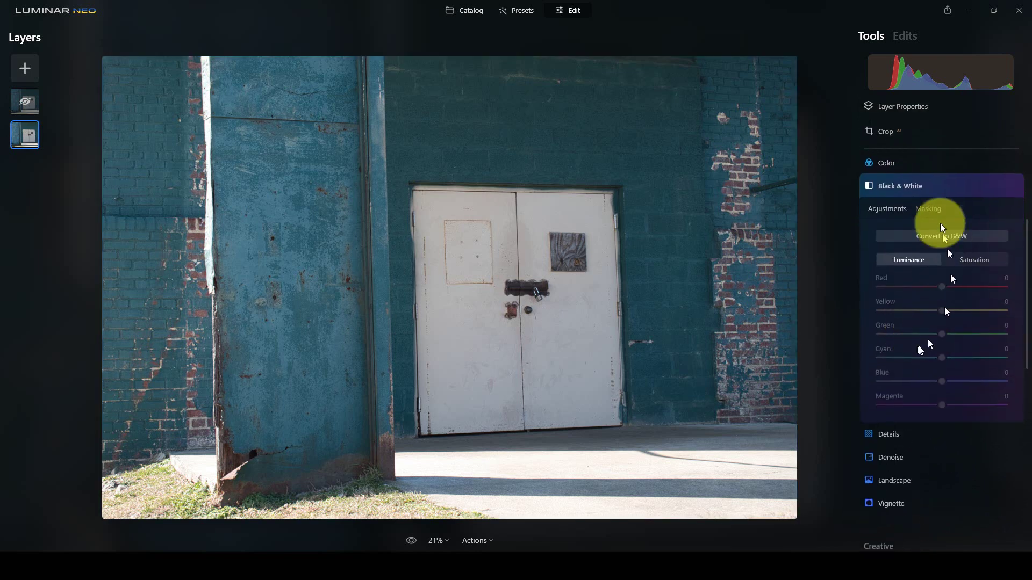
{"action": "left_click", "coordinate": [937, 235]}
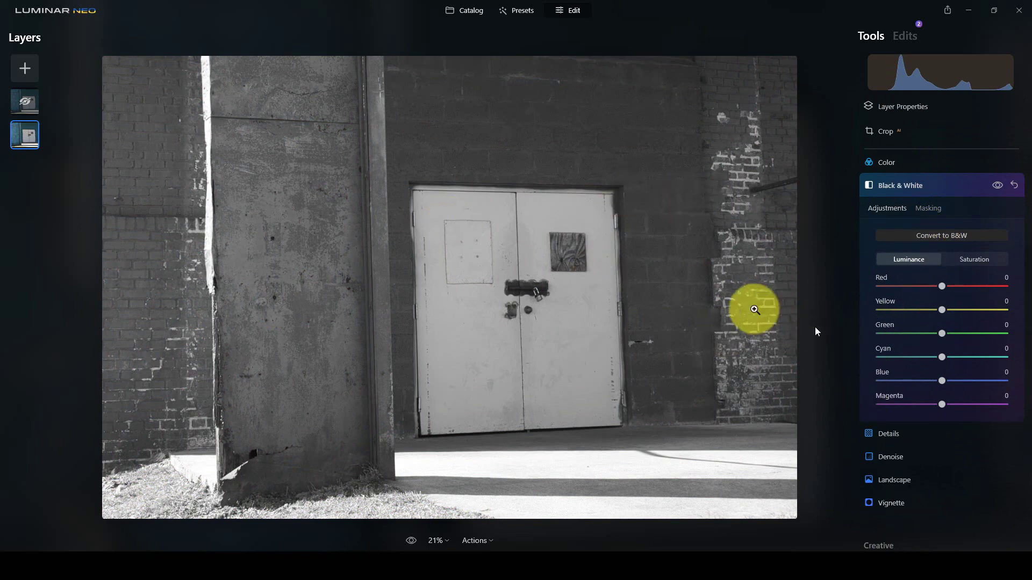
- Give the lower layer Film Grain with Amount 70
{"action": "scroll", "coordinate": [886, 419], "scroll_direction": "down", "scroll_amount": 6}
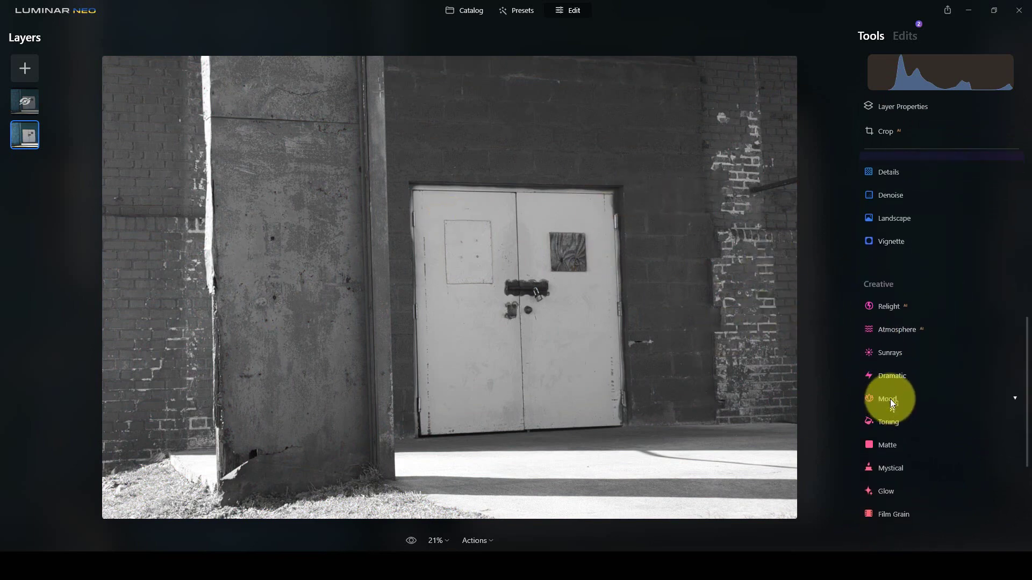
{"action": "left_click", "coordinate": [885, 462]}
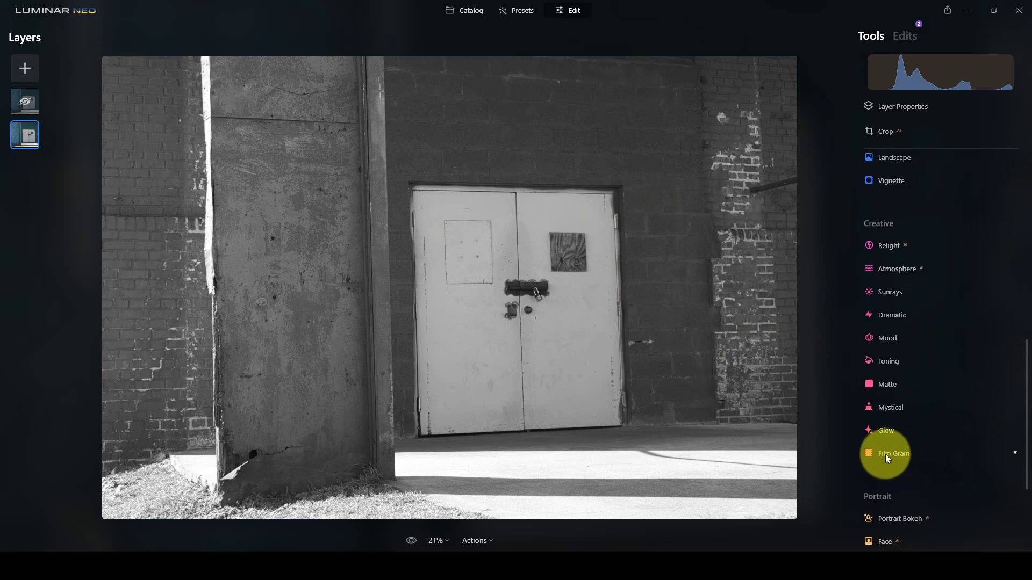
{"action": "scroll", "coordinate": [903, 455], "scroll_direction": "up", "scroll_amount": 4}
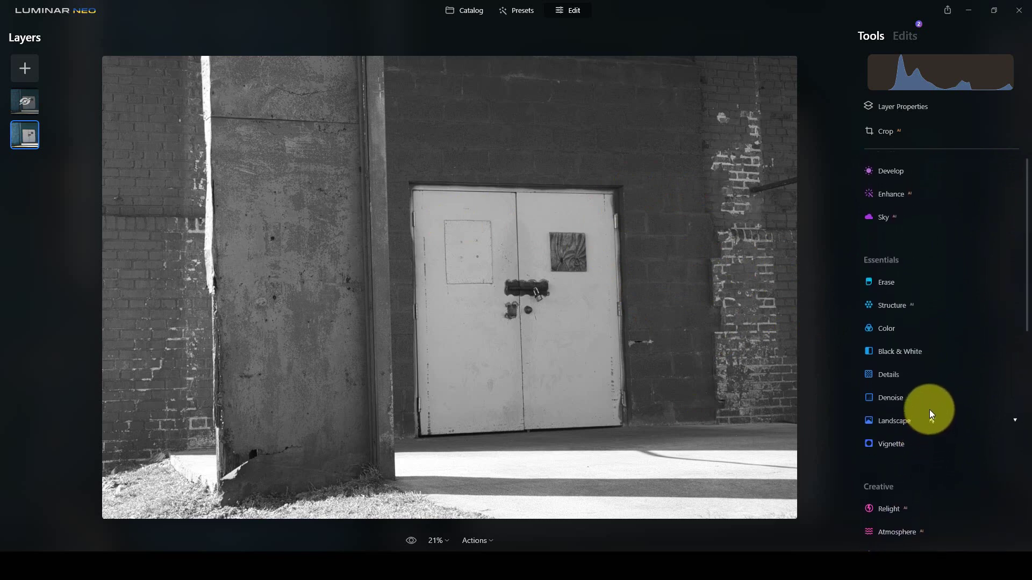
{"action": "scroll", "coordinate": [930, 409], "scroll_direction": "down", "scroll_amount": 5}
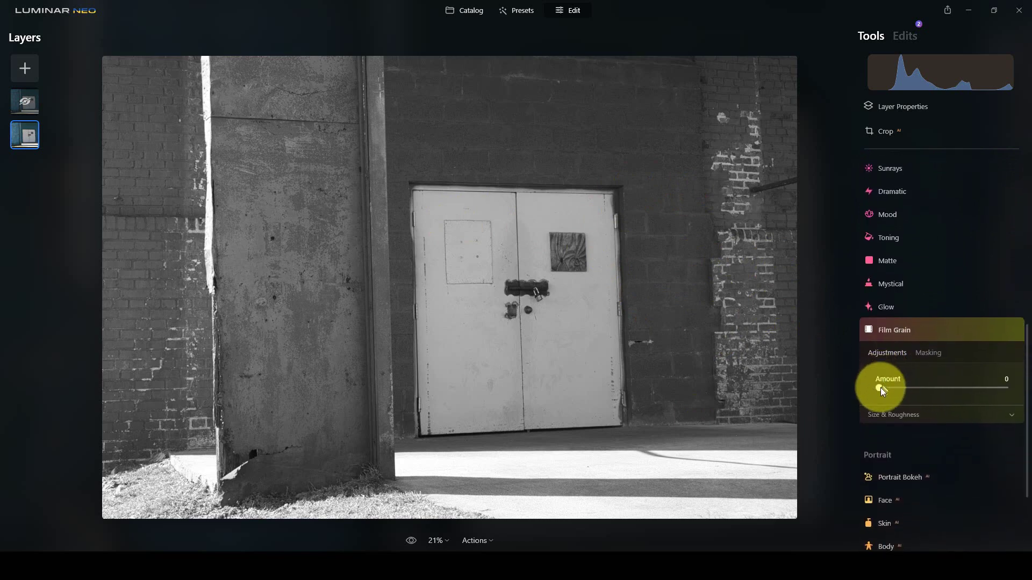
{"action": "left_click_drag", "start_coordinate": [880, 388], "coordinate": [965, 391]}
- Make the colour top layer visible again
{"action": "left_click", "coordinate": [28, 105]}
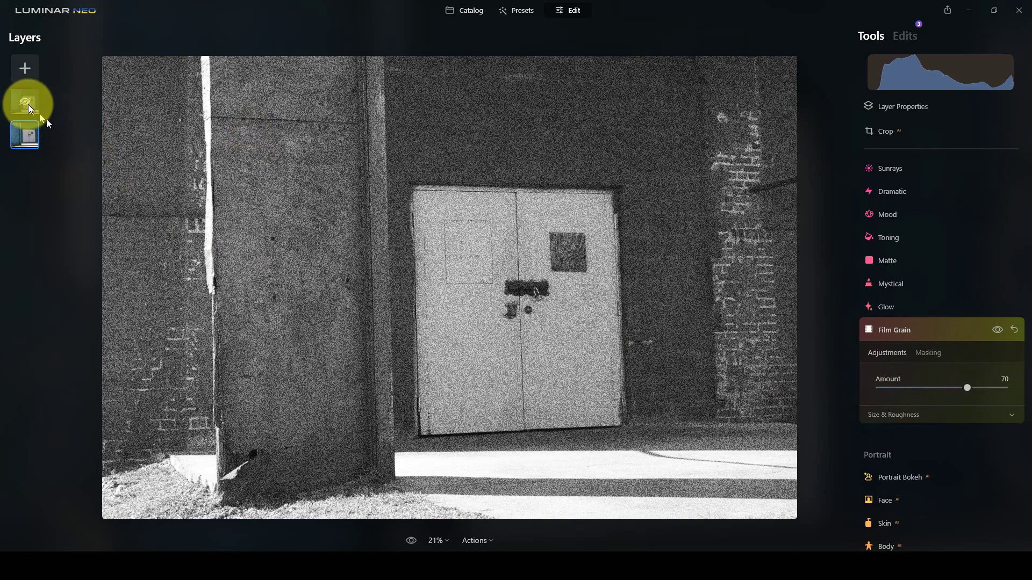
{"action": "right_click", "coordinate": [22, 104]}
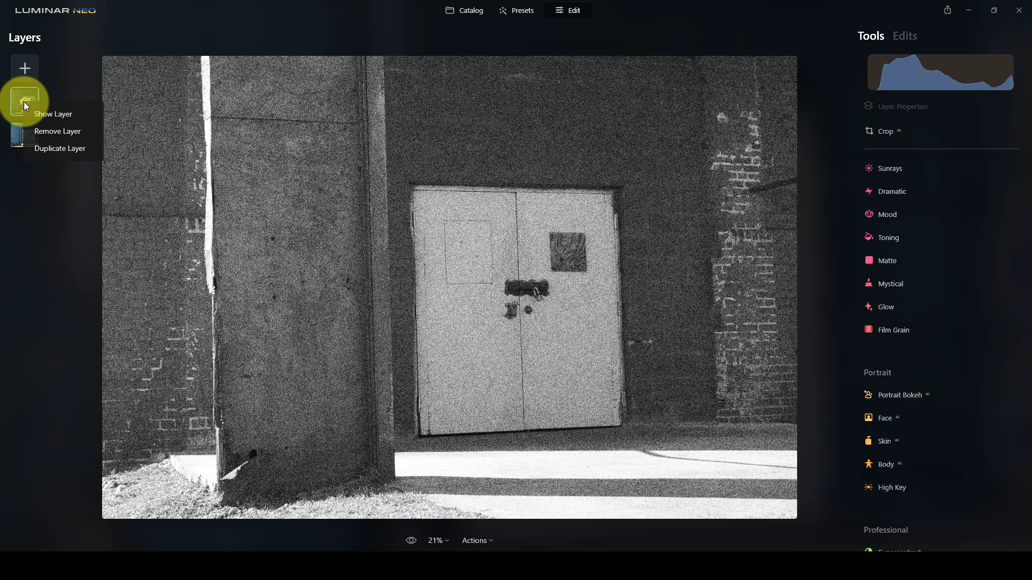
{"action": "left_click", "coordinate": [51, 116]}
- Erase the colour top layer over the white door using a brush mask in Erase mode
{"action": "left_click", "coordinate": [741, 202]}
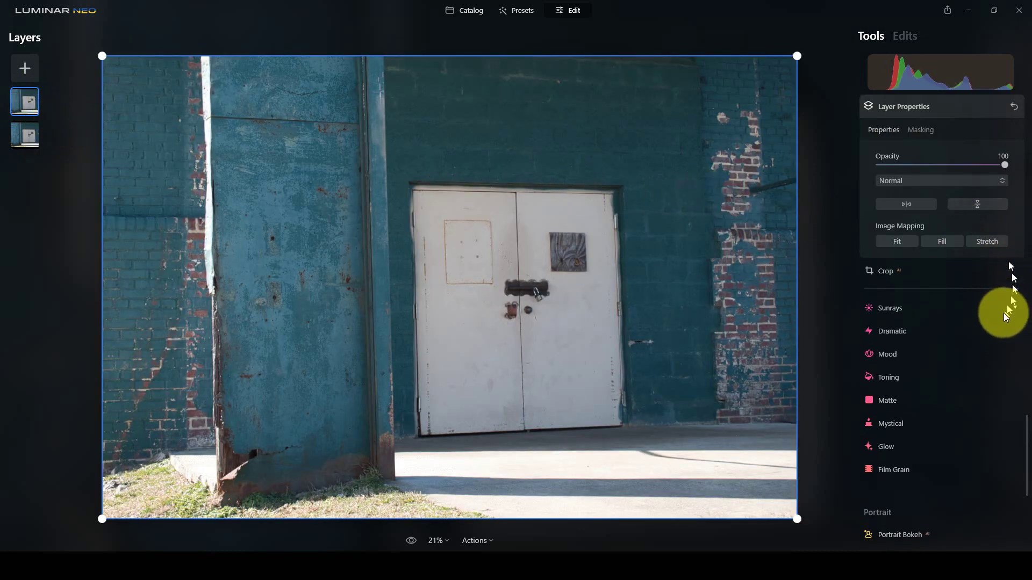
{"action": "left_click", "coordinate": [918, 130]}
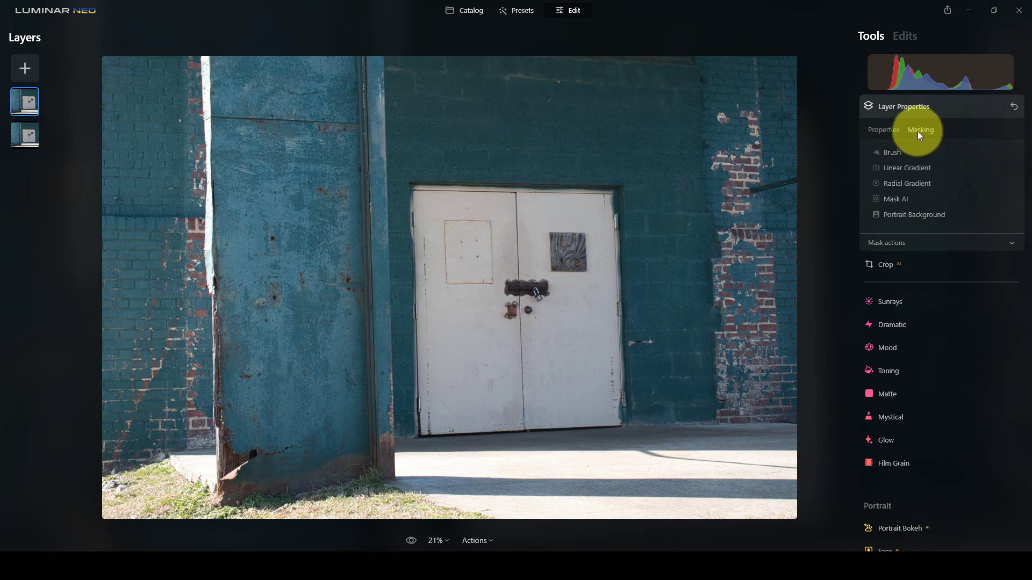
{"action": "left_click", "coordinate": [894, 152]}
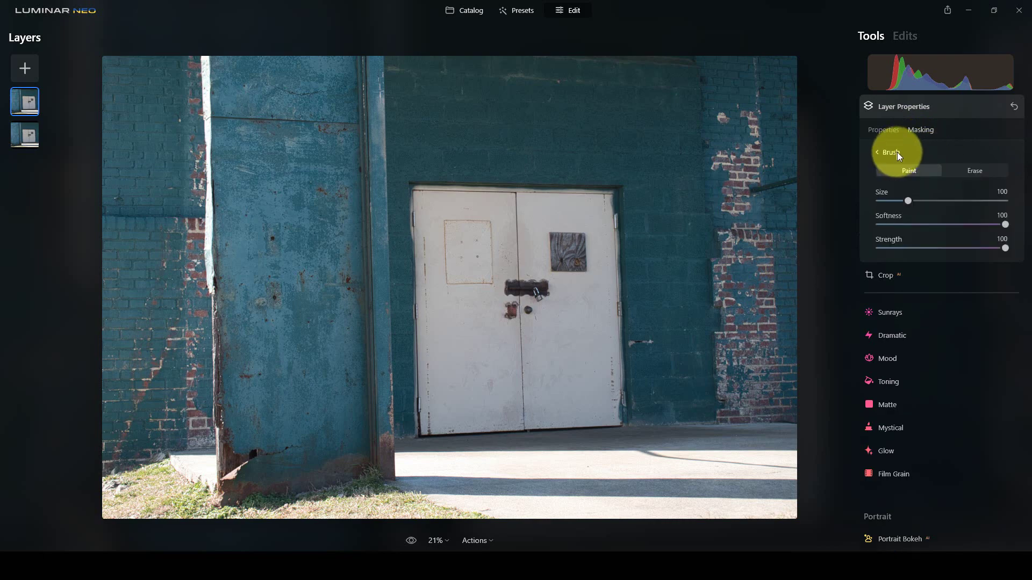
{"action": "left_click", "coordinate": [961, 170]}
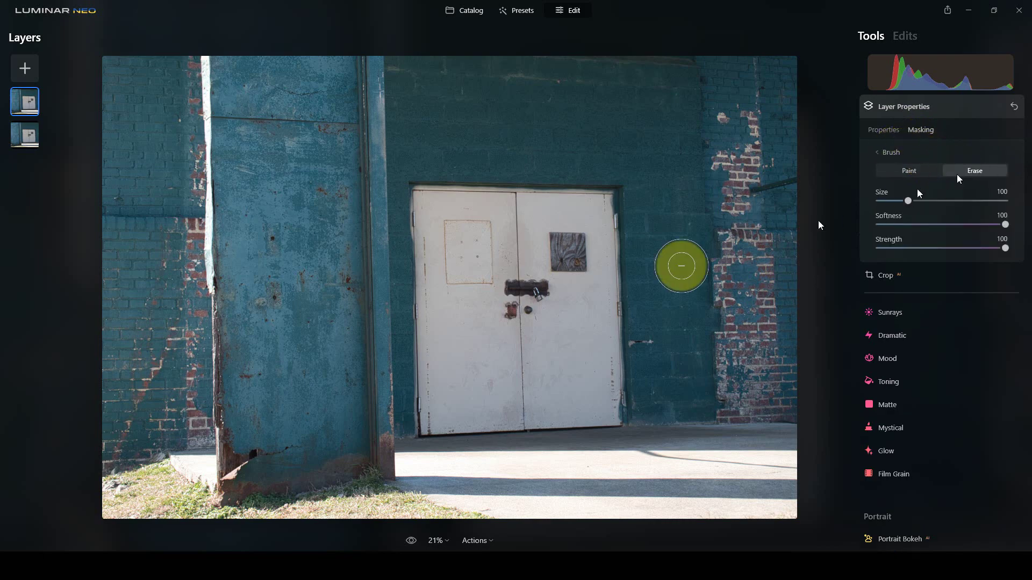
{"action": "mouse_move", "coordinate": [682, 266]}
{"action": "left_mouse_down"}
{"action": "mouse_move", "coordinate": [504, 303]}
{"action": "mouse_move", "coordinate": [472, 228]}
{"action": "mouse_move", "coordinate": [422, 195]}
{"action": "mouse_move", "coordinate": [587, 191]}
{"action": "mouse_move", "coordinate": [459, 187]}
{"action": "mouse_move", "coordinate": [598, 198]}
{"action": "mouse_move", "coordinate": [611, 250]}
{"action": "mouse_move", "coordinate": [610, 435]}
{"action": "mouse_move", "coordinate": [549, 411]}
{"action": "mouse_move", "coordinate": [585, 220]}
{"action": "mouse_move", "coordinate": [554, 209]}
{"action": "mouse_move", "coordinate": [529, 335]}
{"action": "mouse_move", "coordinate": [485, 460]}
{"action": "mouse_move", "coordinate": [468, 268]}
{"action": "mouse_move", "coordinate": [442, 171]}
{"action": "mouse_move", "coordinate": [451, 362]}
{"action": "mouse_move", "coordinate": [437, 425]}
{"action": "mouse_move", "coordinate": [453, 291]}
{"action": "mouse_move", "coordinate": [485, 220]}
{"action": "mouse_move", "coordinate": [518, 323]}
{"action": "mouse_move", "coordinate": [473, 407]}
{"action": "mouse_move", "coordinate": [449, 432]}
{"action": "mouse_move", "coordinate": [423, 432]}
{"action": "mouse_move", "coordinate": [634, 428]}
{"action": "mouse_move", "coordinate": [605, 221]}
{"action": "mouse_move", "coordinate": [581, 177]}
{"action": "mouse_move", "coordinate": [426, 178]}
{"action": "mouse_move", "coordinate": [589, 174]}
{"action": "mouse_move", "coordinate": [626, 194]}
{"action": "mouse_move", "coordinate": [637, 234]}
{"action": "mouse_move", "coordinate": [647, 445]}
{"action": "mouse_move", "coordinate": [618, 204]}
{"action": "mouse_move", "coordinate": [563, 177]}
{"action": "mouse_move", "coordinate": [426, 168]}
{"action": "mouse_move", "coordinate": [490, 162]}
{"action": "mouse_move", "coordinate": [543, 194]}
{"action": "left_mouse_up"}
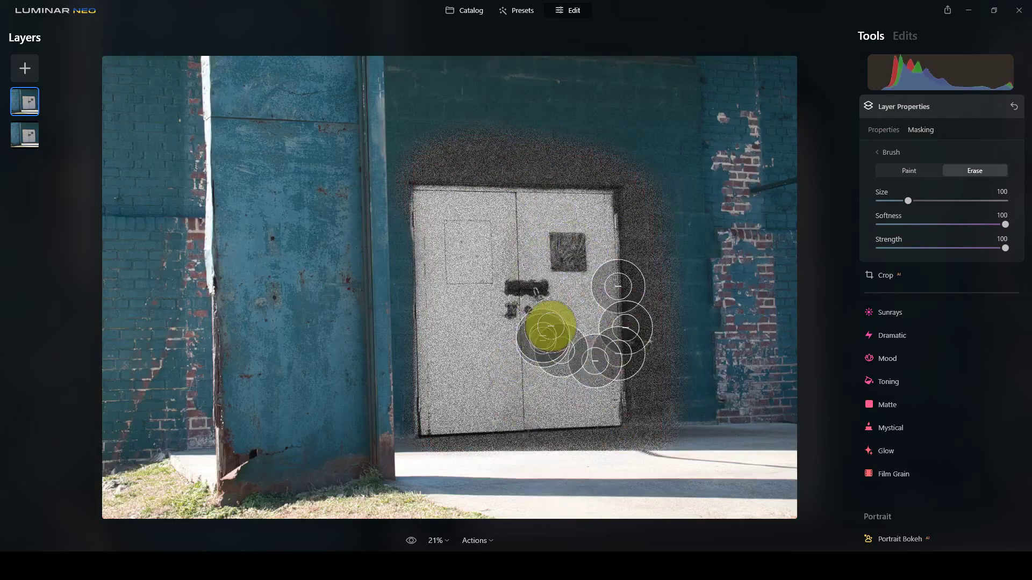